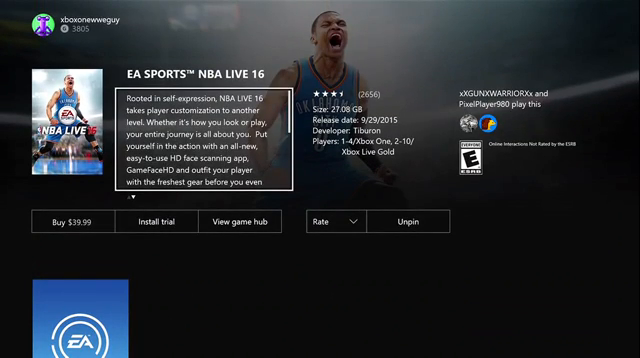
Step: Expand the game description, then start the NBA LIVE 16 trial install
{"action": "key", "text": "Down"}
{"action": "key", "text": "Up"}
{"action": "key", "text": "Return"}
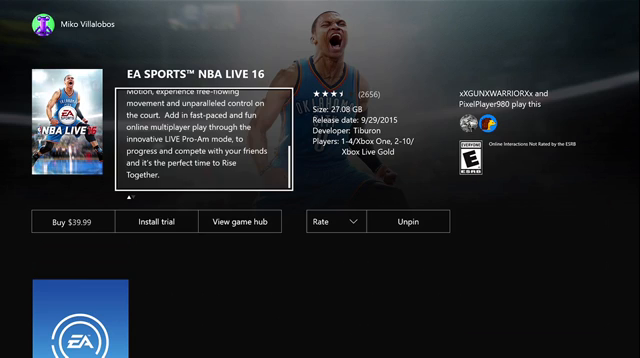
{"action": "key", "text": "Down"}
{"action": "key", "text": "Right"}
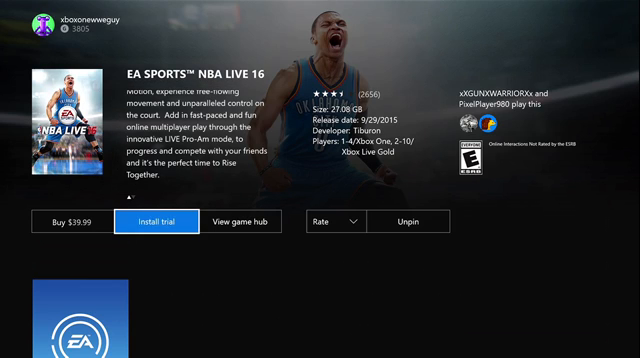
{"action": "key", "text": "Return"}
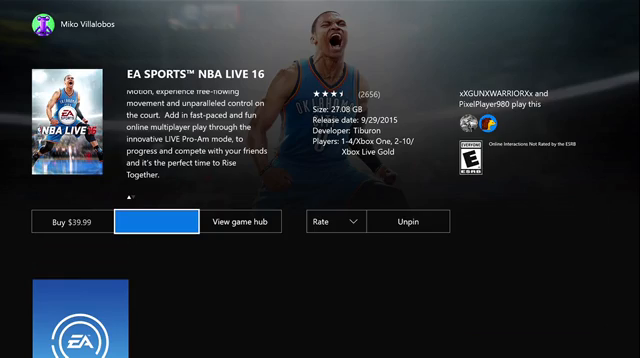
Step: Browse down to the related games and return to the top of the page
{"action": "key", "text": "Down"}
{"action": "key", "text": "Down"}
{"action": "key", "text": "Down"}
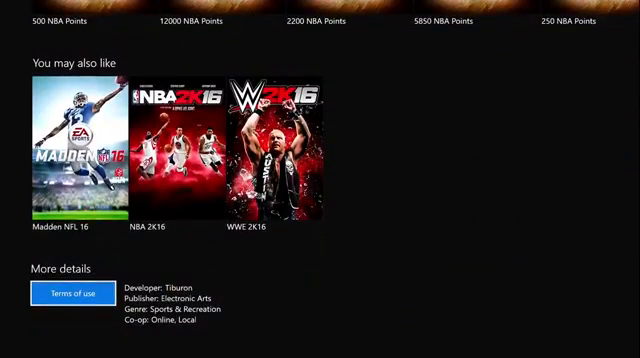
{"action": "key", "text": "Up"}
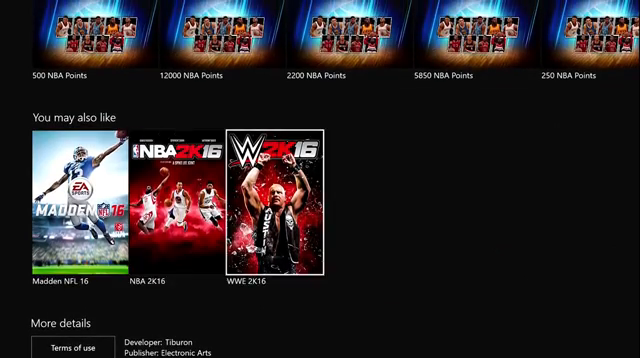
{"action": "key", "text": "Up"}
{"action": "key", "text": "Up"}
{"action": "key", "text": "Up"}
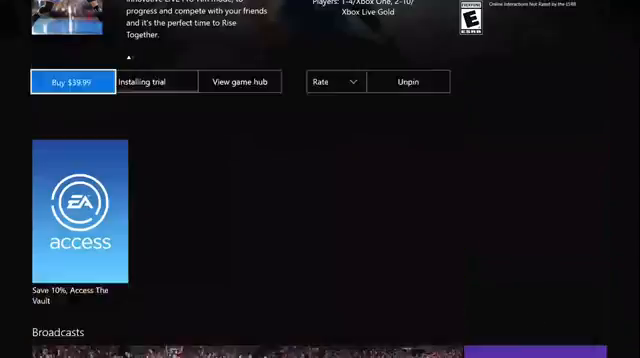
{"action": "key", "text": "Up"}
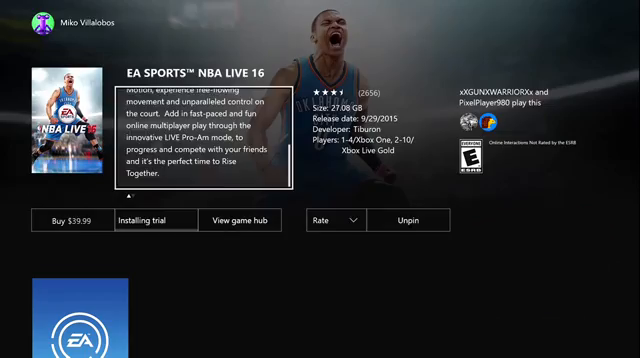
Step: Move past Broadcasts and Game clips to the Trailers and Images rows
{"action": "key", "text": "Down"}
{"action": "key", "text": "Down"}
{"action": "key", "text": "Down"}
{"action": "key", "text": "Down"}
{"action": "key", "text": "Down"}
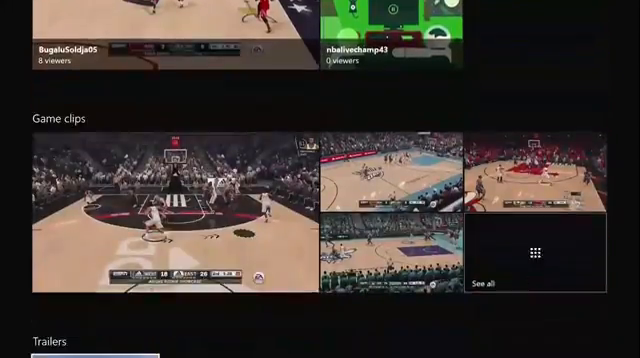
{"action": "key", "text": "Down"}
{"action": "key", "text": "Down"}
{"action": "key", "text": "Right"}
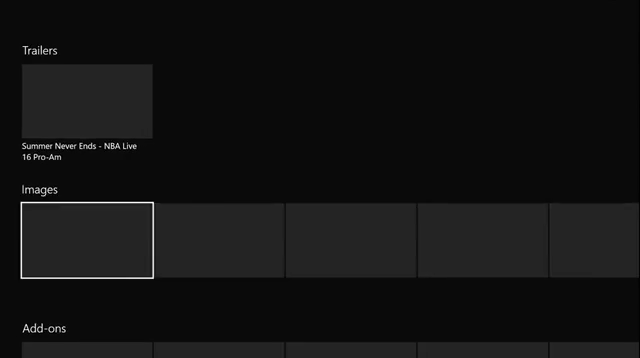
{"action": "key", "text": "Right"}
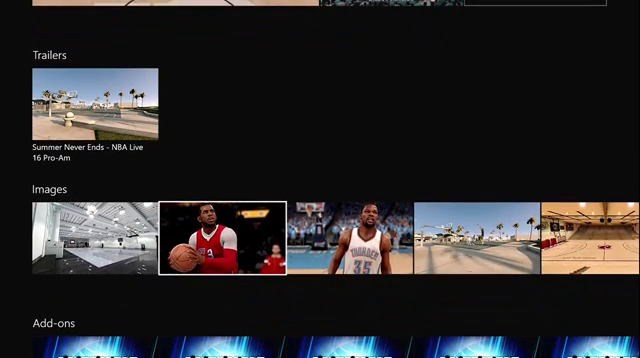
{"action": "key", "text": "Right"}
{"action": "key", "text": "Right"}
{"action": "key", "text": "Right"}
{"action": "key", "text": "Right"}
{"action": "key", "text": "Right"}
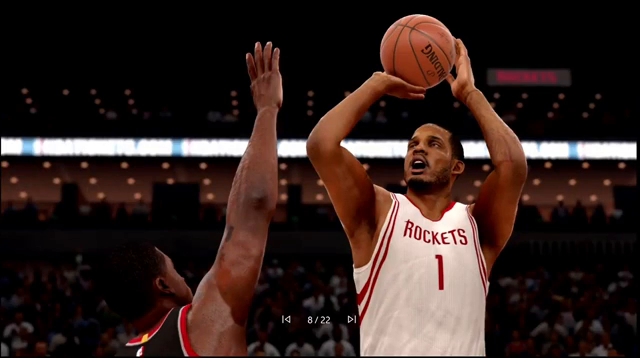
{"action": "key", "text": "Right"}
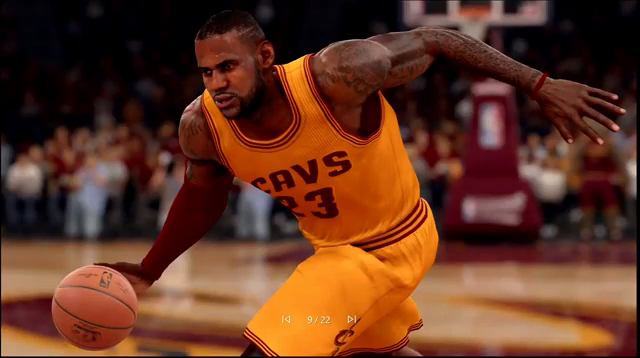
{"action": "key", "text": "Right"}
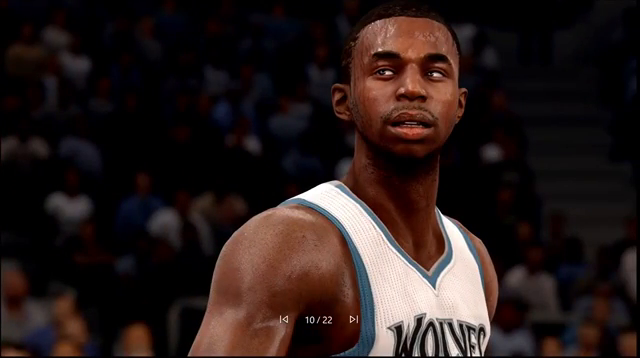
{"action": "key", "text": "Right"}
{"action": "key", "text": "Right"}
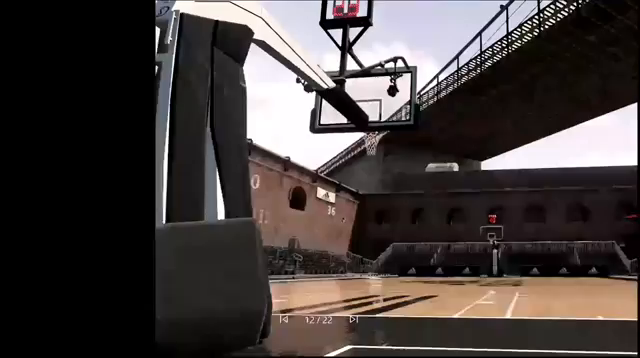
{"action": "key", "text": "Left"}
{"action": "key", "text": "Right"}
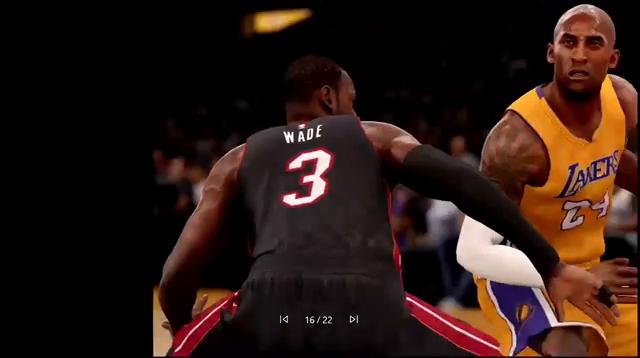
{"action": "key", "text": "Left"}
{"action": "key", "text": "Right"}
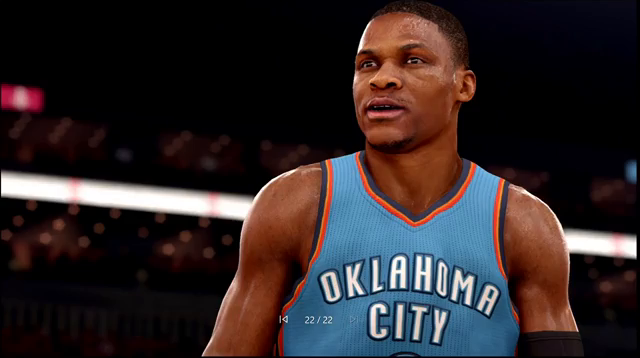
Step: Close the screenshot viewer and return to the top row showing Installing trial
{"action": "key", "text": "Escape"}
{"action": "key", "text": "Up"}
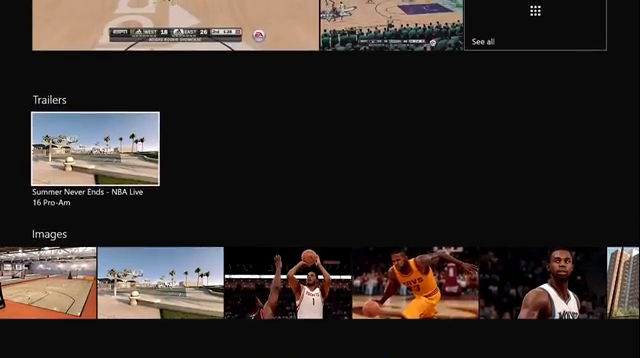
{"action": "key", "text": "Up"}
{"action": "key", "text": "Up"}
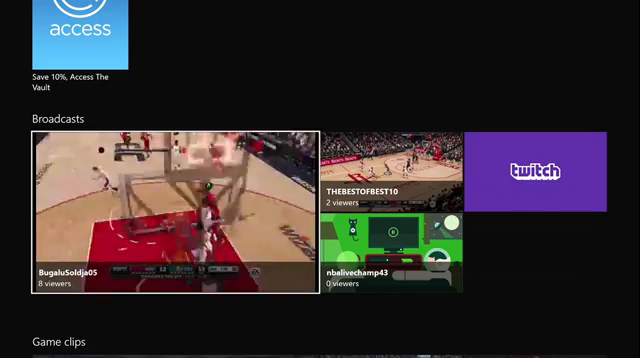
{"action": "key", "text": "Up"}
{"action": "key", "text": "Up"}
{"action": "key", "text": "Right"}
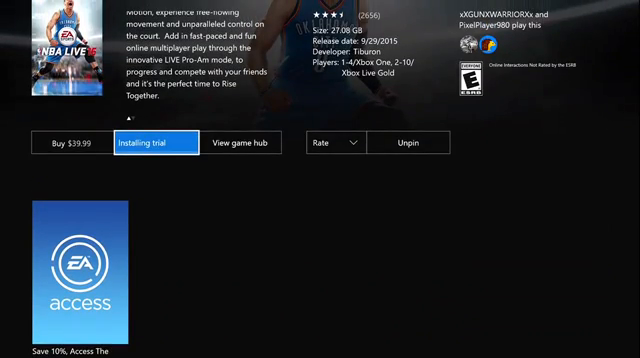
Step: Return to the Home dashboard and bring up the Friends list in the guide
{"action": "key", "text": "Escape"}
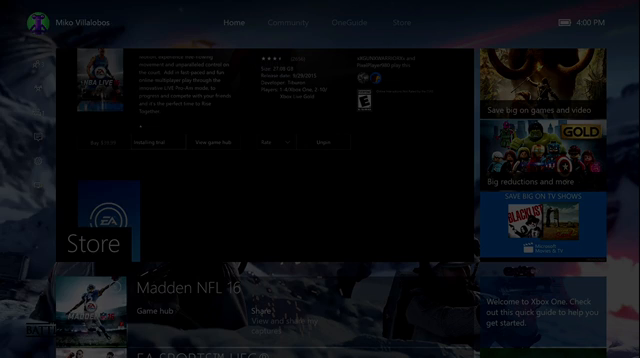
{"action": "key", "text": "super"}
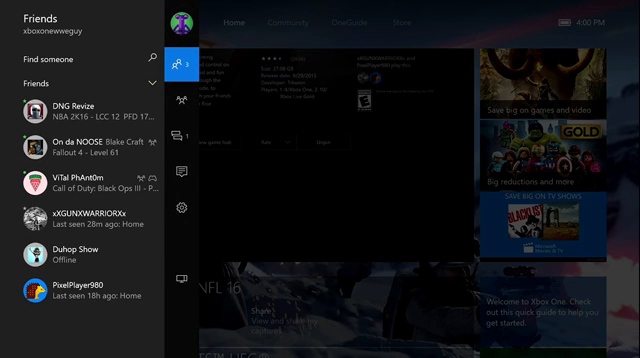